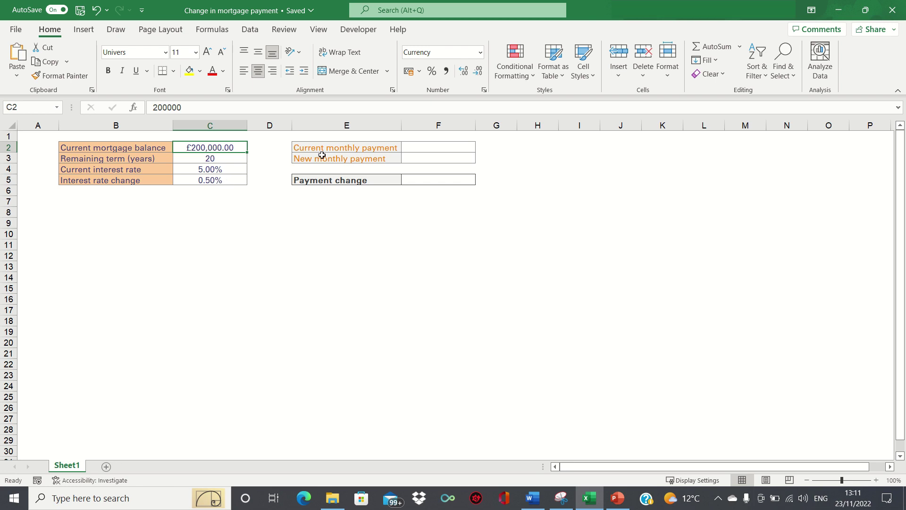
Step: Begin a PMT formula in the current monthly payment cell F2 with the monthly rate C4/12
{"action": "left_click", "coordinate": [409, 147]}
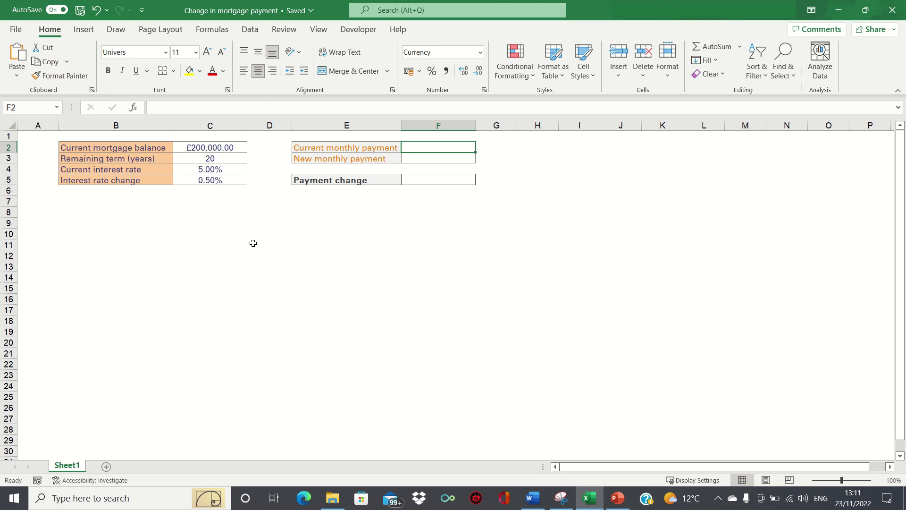
{"action": "type", "text": "=PMT("}
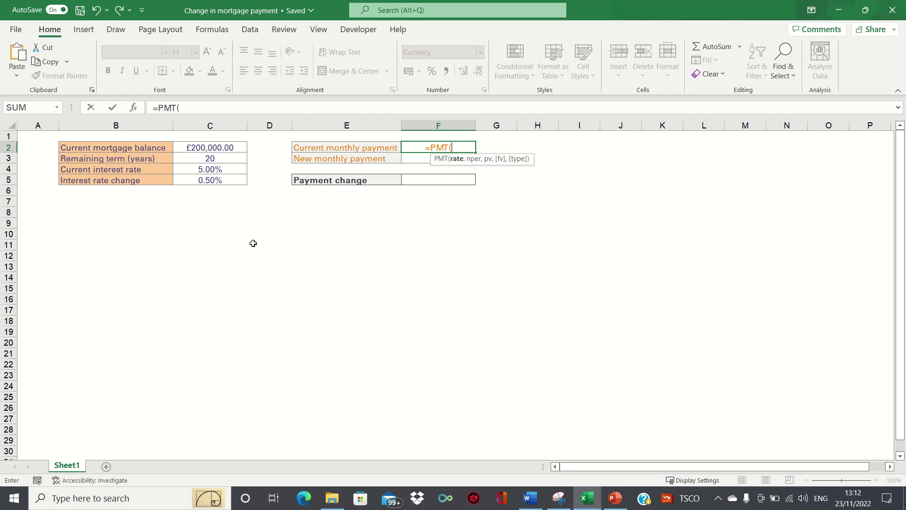
{"action": "key", "text": "Left"}
{"action": "key", "text": "Left"}
{"action": "key", "text": "Down"}
{"action": "key", "text": "Down"}
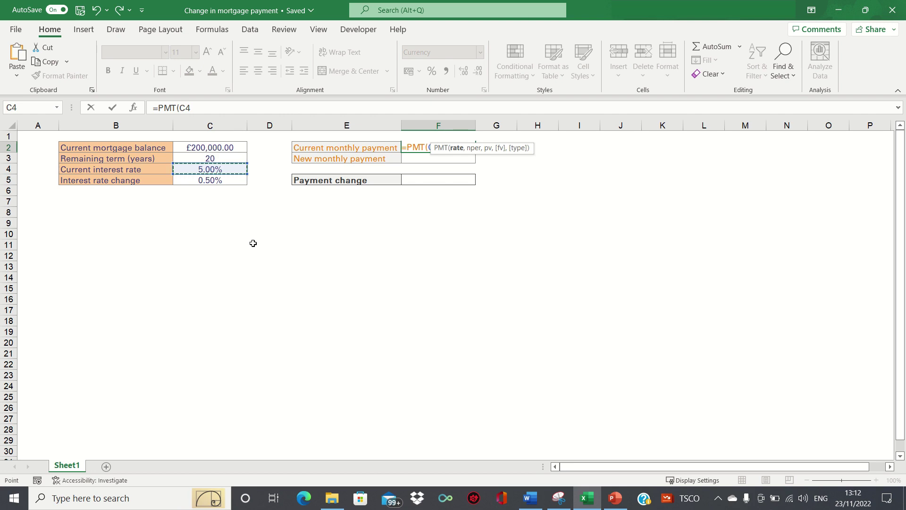
{"action": "type", "text": "/12"}
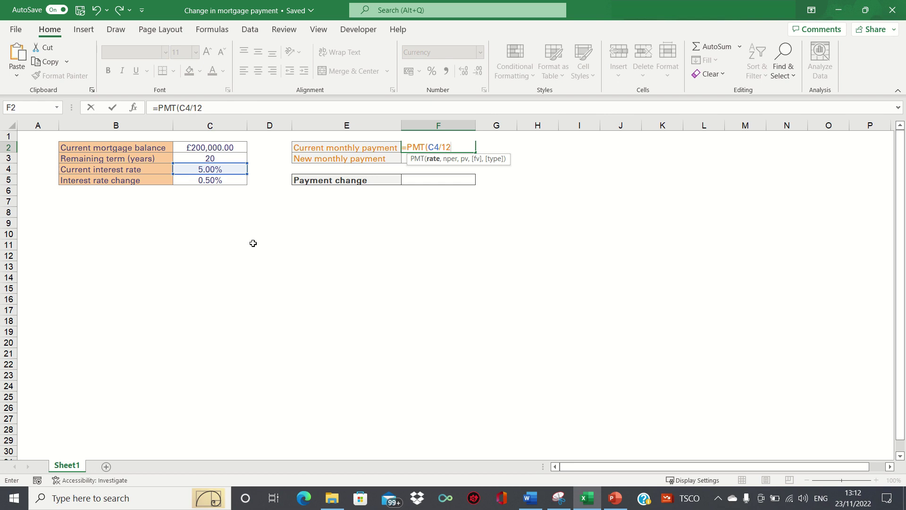
Step: Add C3*12 as the number of payment periods in the F2 PMT formula
{"action": "type", "text": ","}
{"action": "key", "text": "Left"}
{"action": "key", "text": "Left"}
{"action": "key", "text": "Left"}
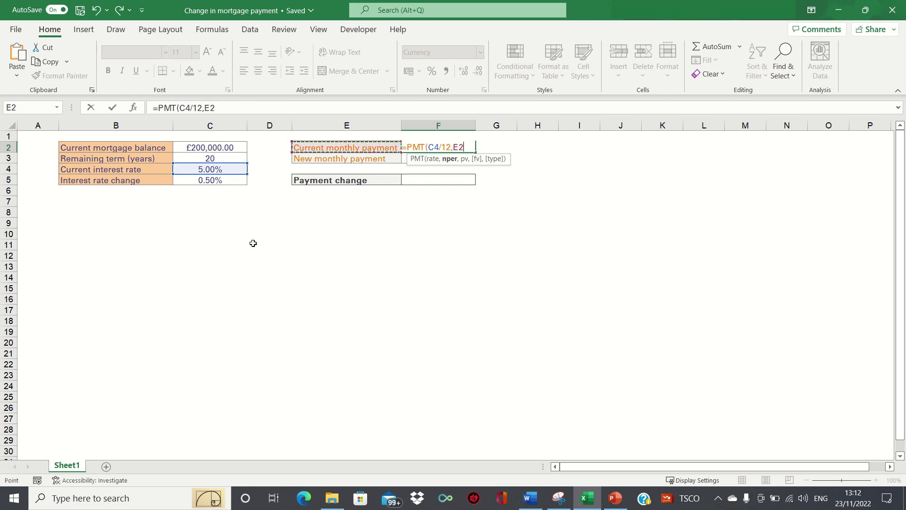
{"action": "key", "text": "Down"}
{"action": "key", "text": "Down"}
{"action": "key", "text": "Up"}
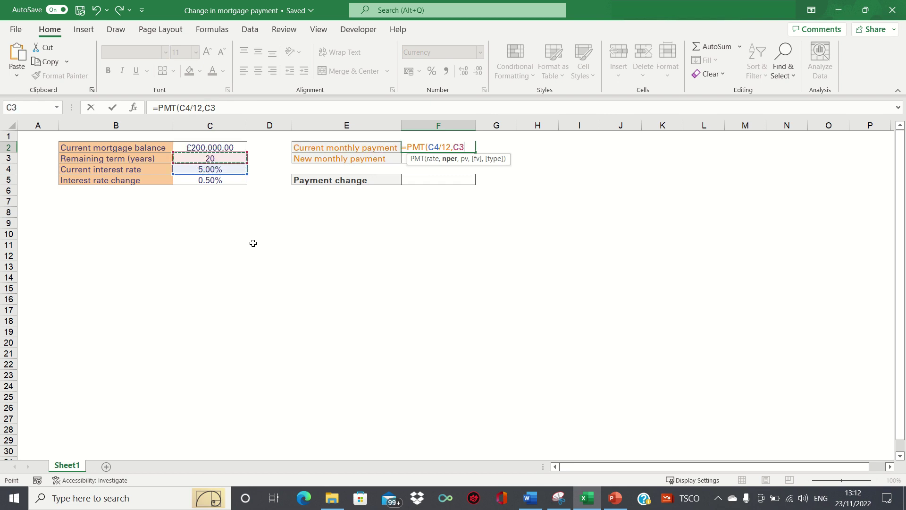
{"action": "type", "text": "*12,"}
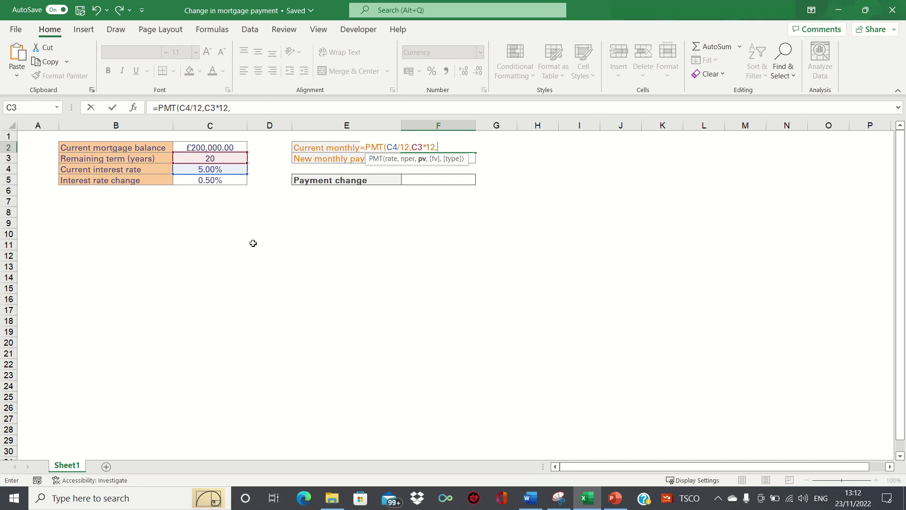
Step: Complete the F2 formula with the mortgage balance C2 as present value and negate it, giving =-PMT(C4/12,C3*12,C2)
{"action": "key", "text": "Left"}
{"action": "key", "text": "Left"}
{"action": "key", "text": "Left"}
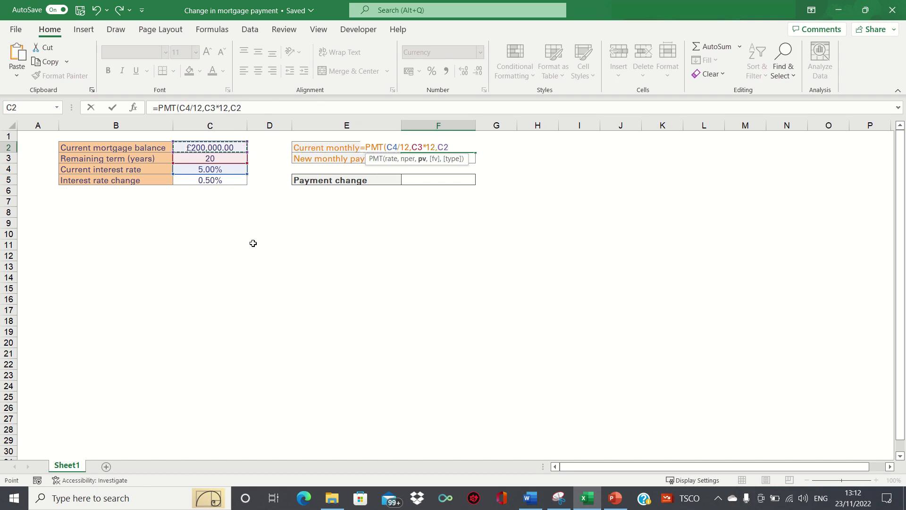
{"action": "type", "text": ")"}
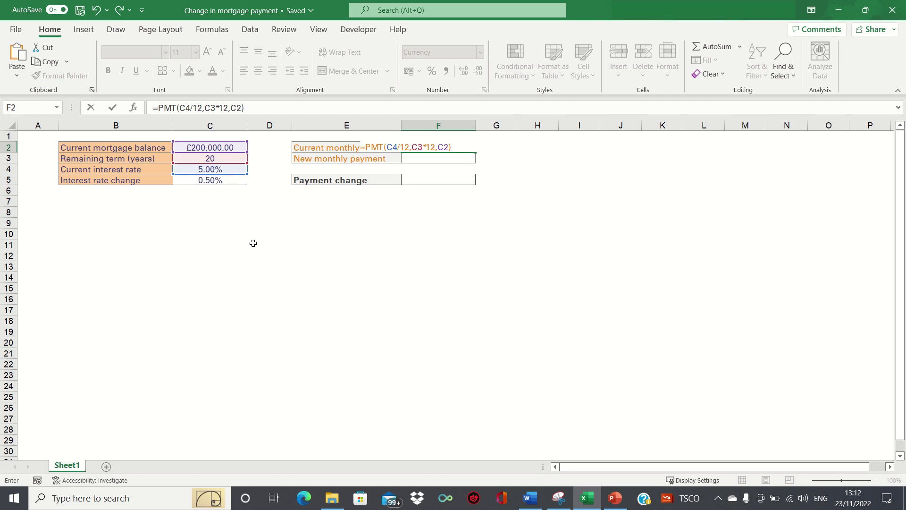
{"action": "left_click", "coordinate": [159, 107]}
{"action": "type", "text": "-"}
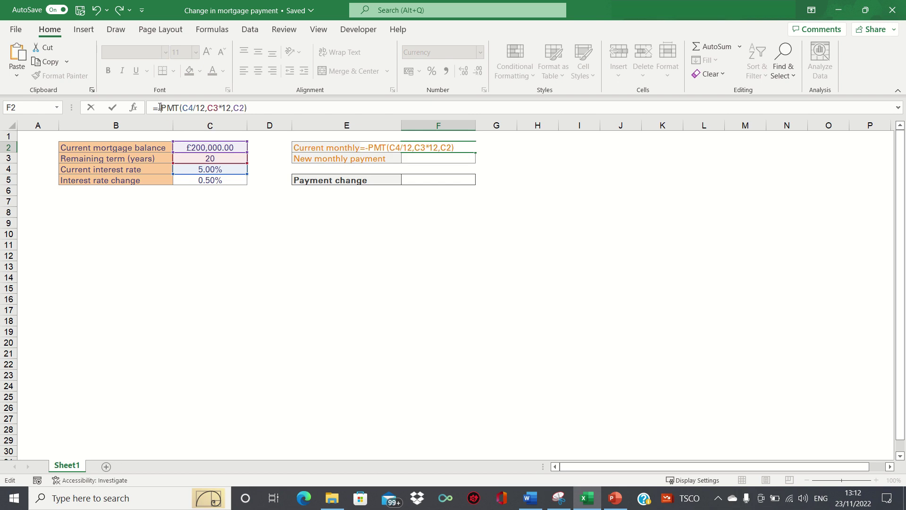
{"action": "key", "text": "Return"}
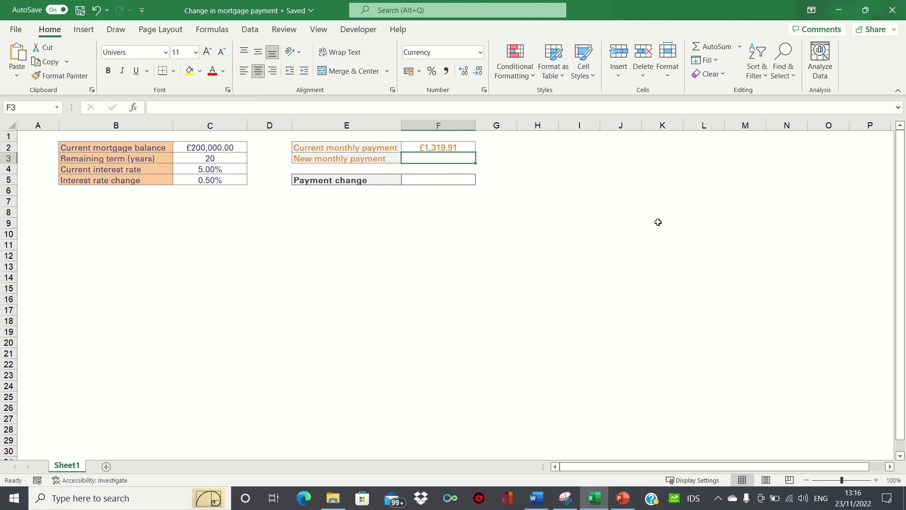
Step: Copy the current monthly payment formula text from F2 unchanged into the new monthly payment cell F3
{"action": "key", "text": "Up"}
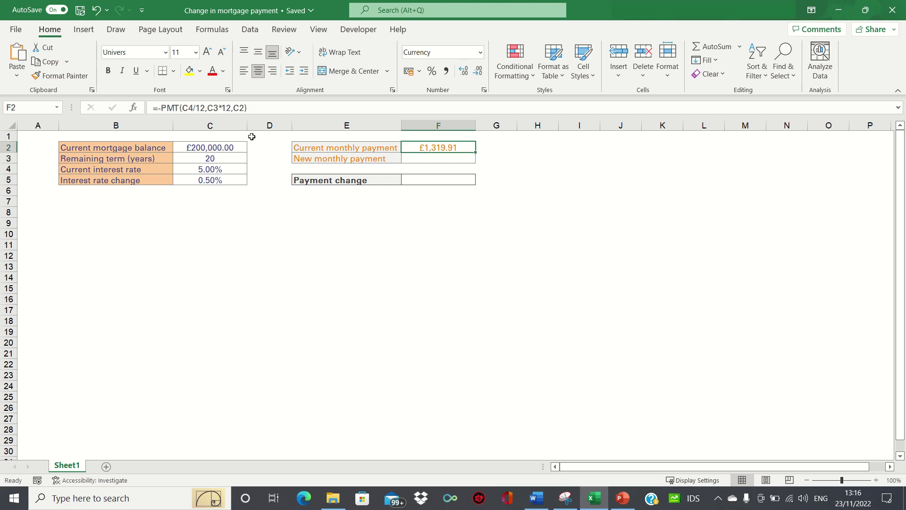
{"action": "triple_click", "coordinate": [255, 110]}
{"action": "key", "text": "ctrl+c"}
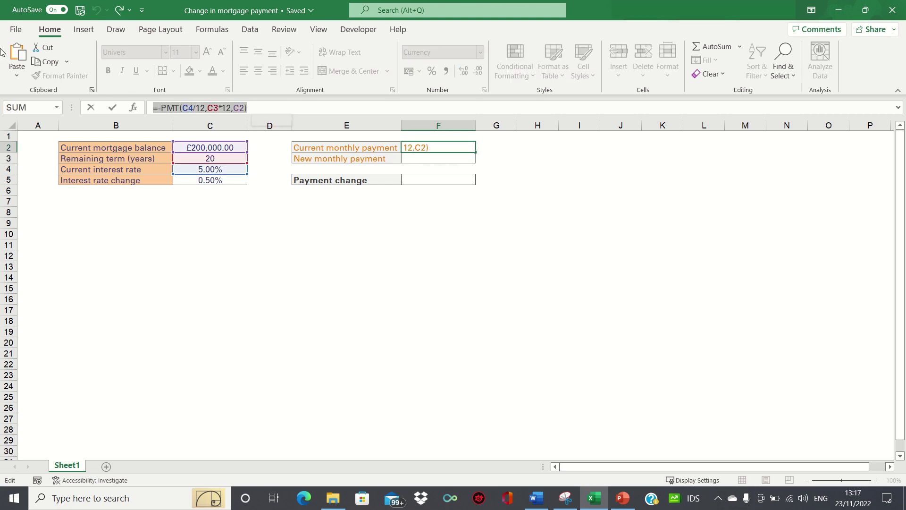
{"action": "key", "text": "Return"}
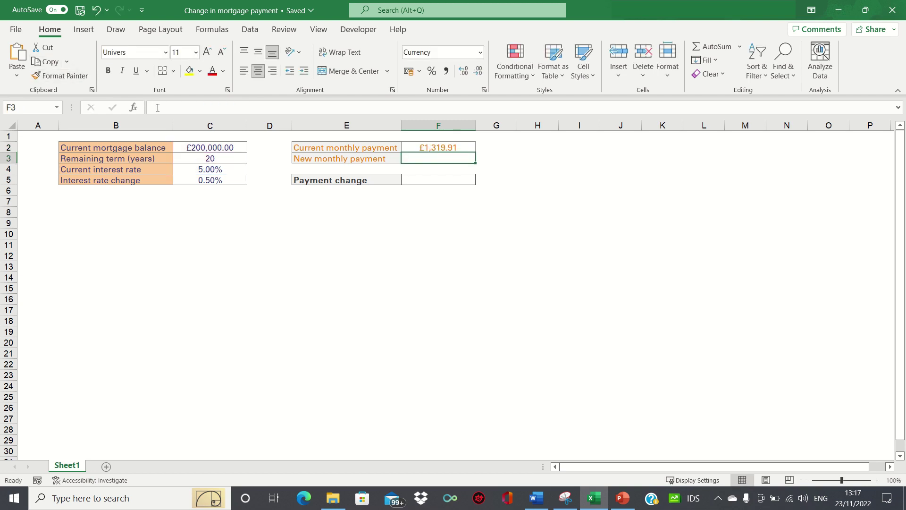
{"action": "left_click", "coordinate": [158, 108]}
{"action": "key", "text": "ctrl+v"}
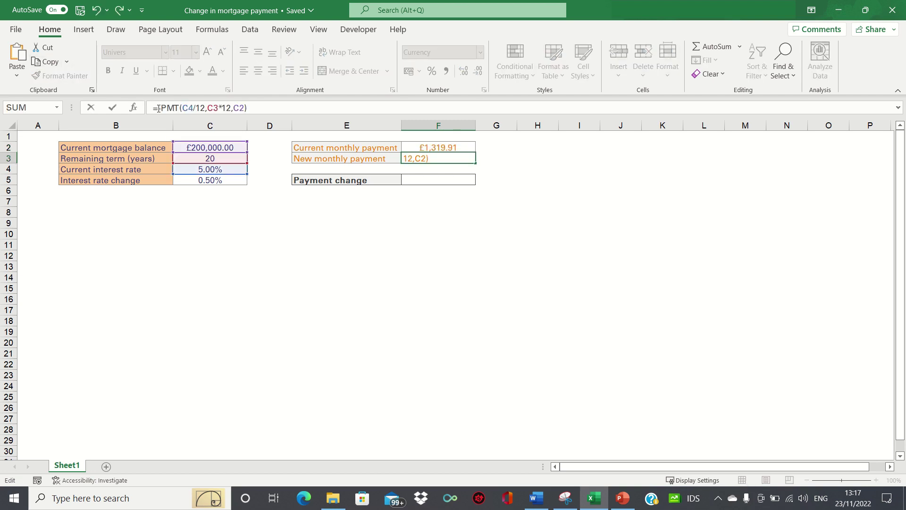
Step: Change the rate in the F3 formula to (C4+C5)/12 so it includes the interest rate change
{"action": "left_click", "coordinate": [185, 108]}
{"action": "type", "text": "(C4"}
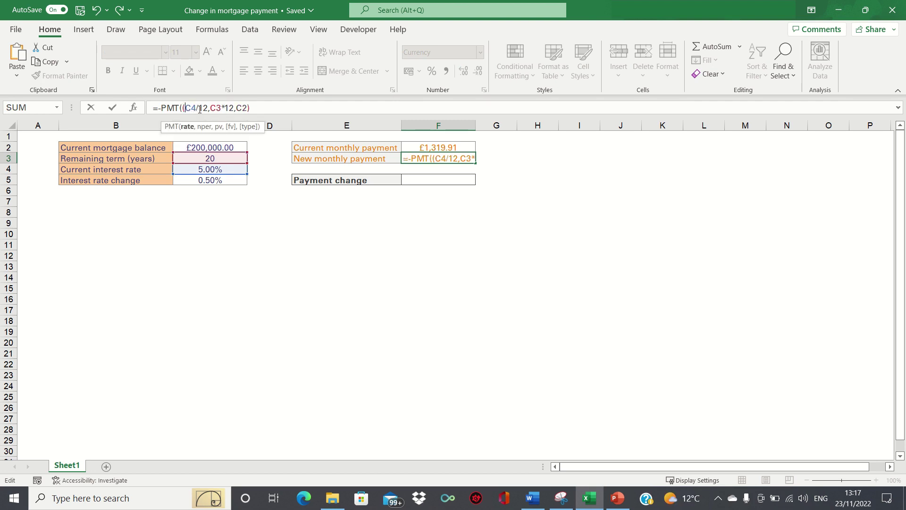
{"action": "type", "text": "+"}
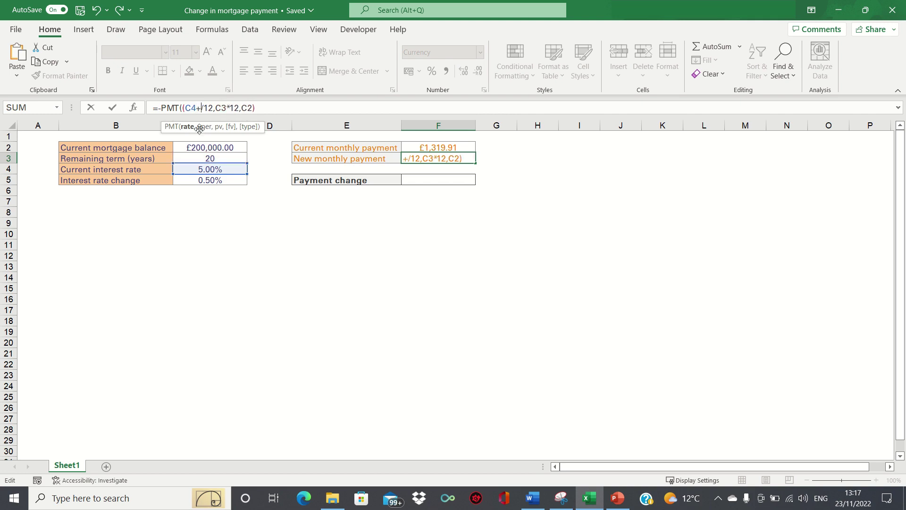
{"action": "left_click", "coordinate": [213, 179]}
{"action": "type", "text": ")"}
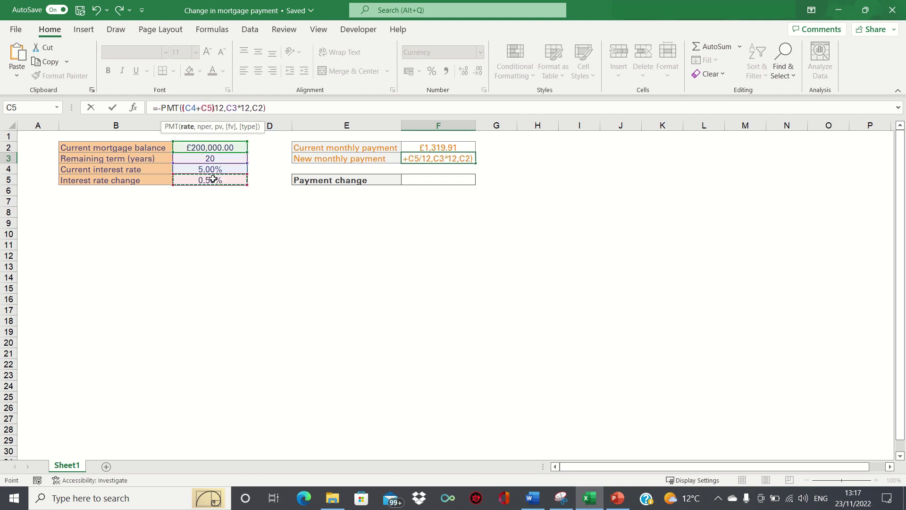
{"action": "key", "text": "Return"}
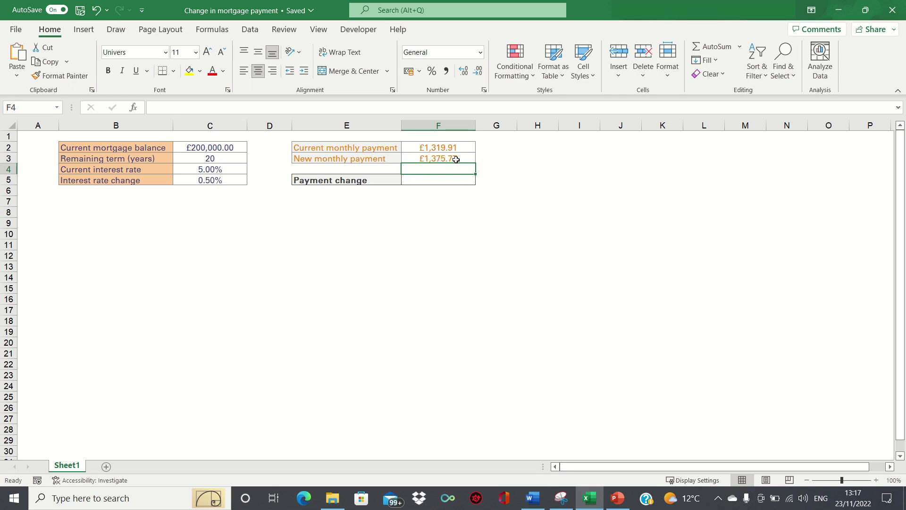
Step: Calculate the payment change in F5 as the new payment minus the current payment with =F3-F2
{"action": "left_click", "coordinate": [438, 179]}
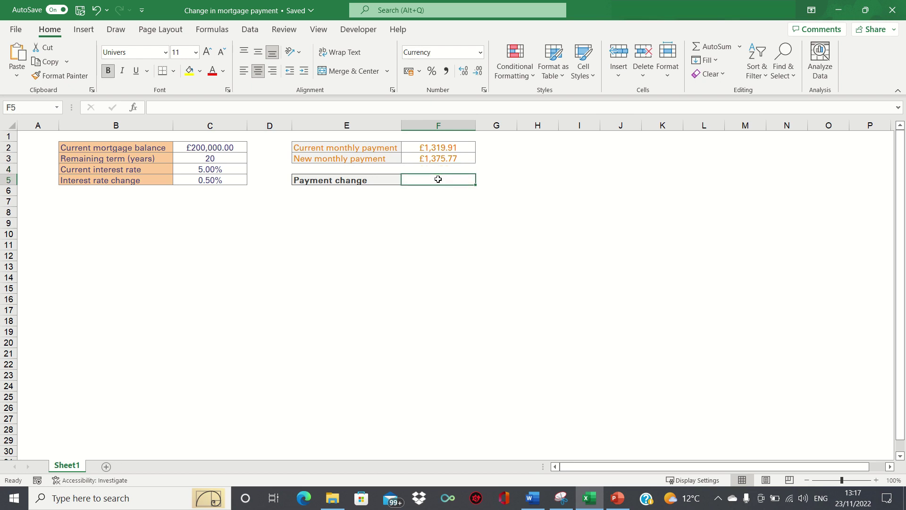
{"action": "type", "text": "="}
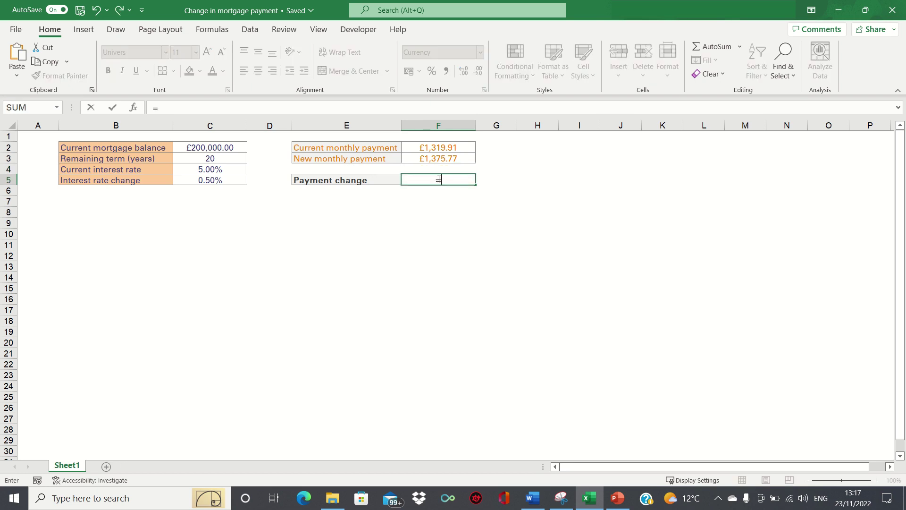
{"action": "key", "text": "Up"}
{"action": "key", "text": "Up"}
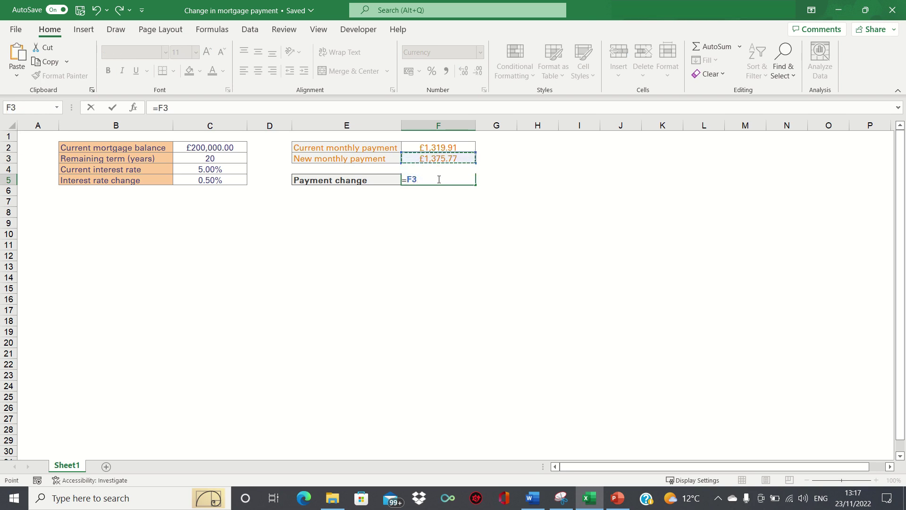
{"action": "type", "text": "-"}
{"action": "key", "text": "Up"}
{"action": "key", "text": "Up"}
{"action": "key", "text": "Up"}
{"action": "key", "text": "Return"}
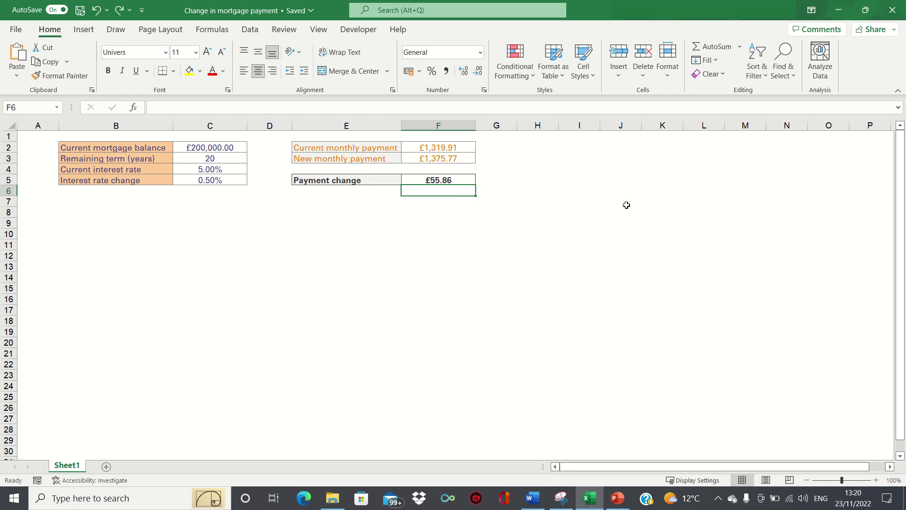
Step: Set the current interest rate in C4 to 6% and the remaining term in C3 to 15 years
{"action": "key", "text": "Left"}
{"action": "key", "text": "Left"}
{"action": "key", "text": "Left"}
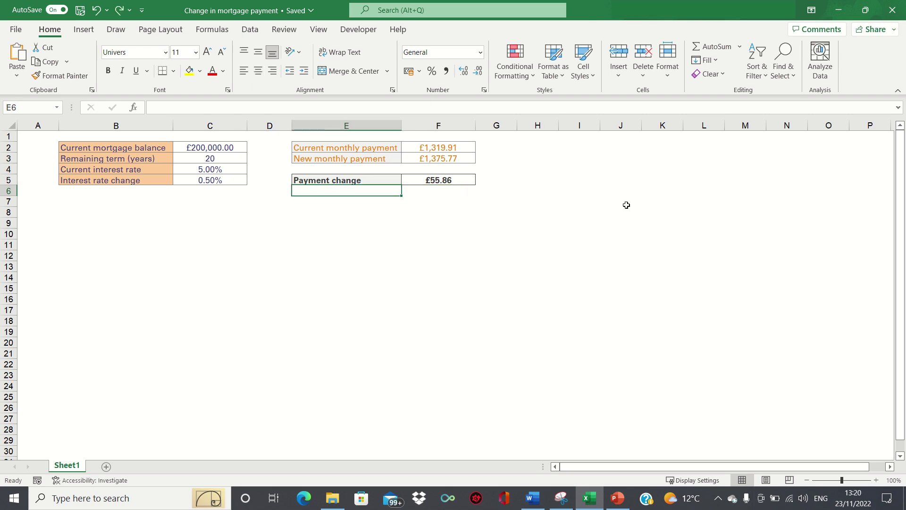
{"action": "key", "text": "Up"}
{"action": "key", "text": "Up"}
{"action": "type", "text": "6"}
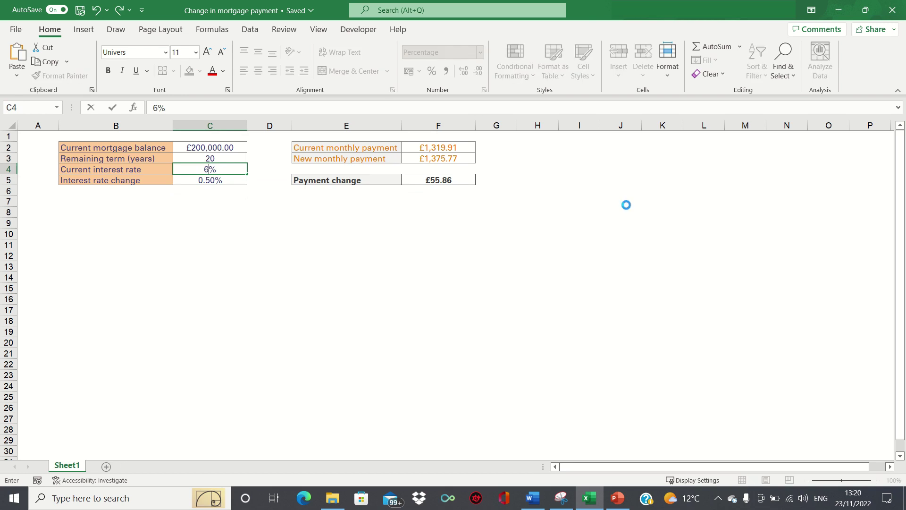
{"action": "key", "text": "Up"}
{"action": "type", "text": "15"}
{"action": "key", "text": "Return"}
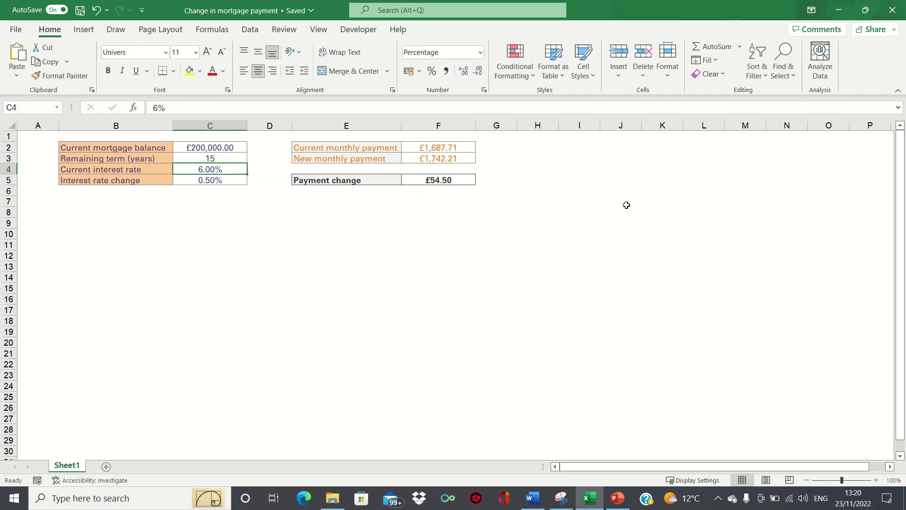